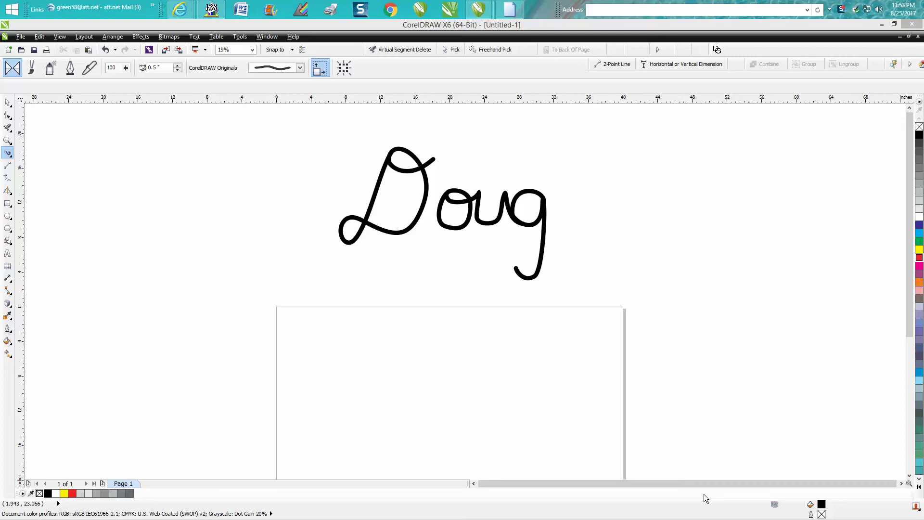
# Step: Zoom in so the Doug lettering and the page fill the view
pyautogui.click(8, 141)
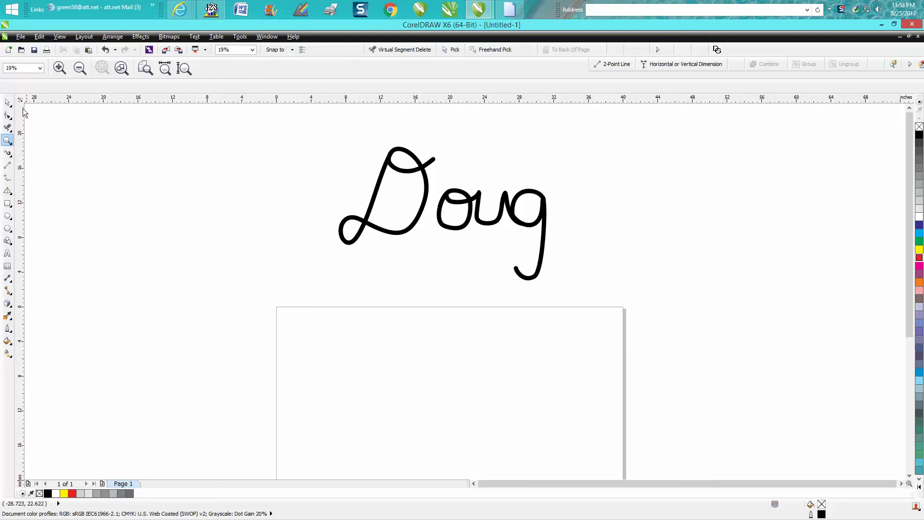
pyautogui.click(7, 102)
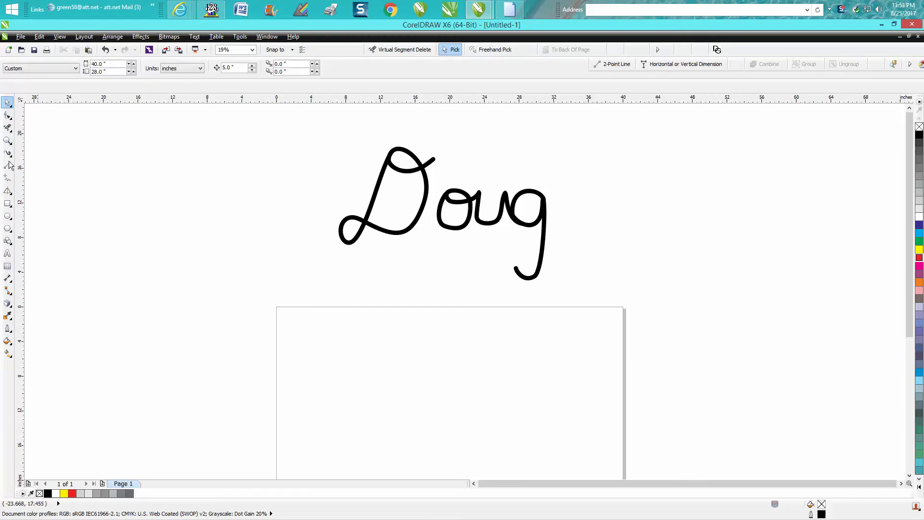
pyautogui.click(7, 140)
pyautogui.moveTo(321, 197); pyautogui.dragTo(660, 313)
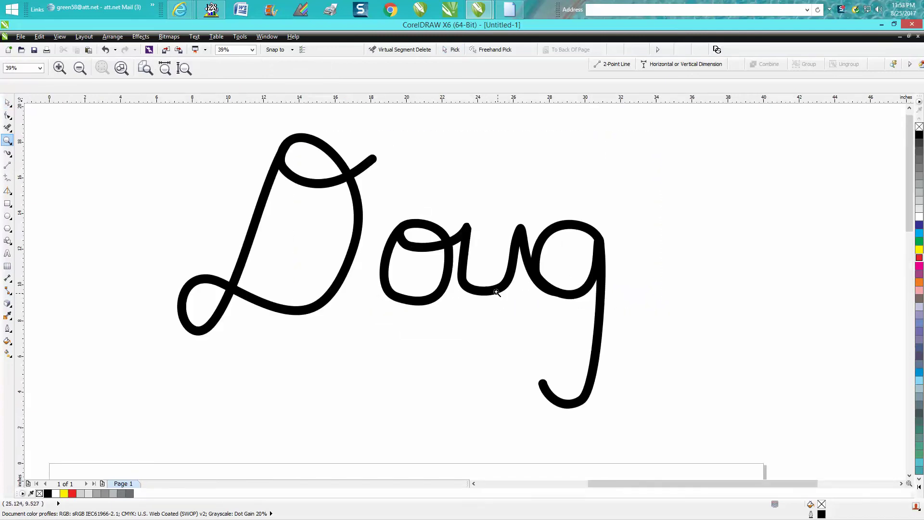
pyautogui.rightClick(489, 289)
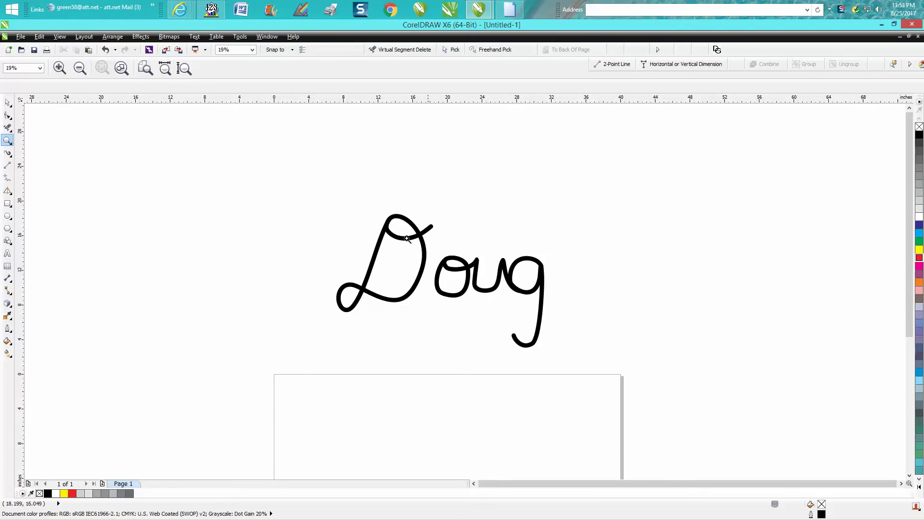
pyautogui.rightClick(470, 270)
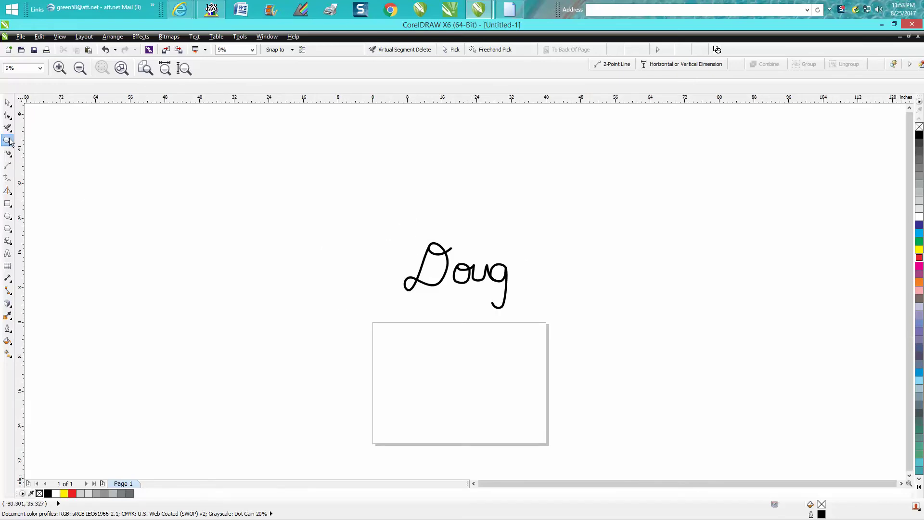
pyautogui.moveTo(338, 225); pyautogui.dragTo(639, 426)
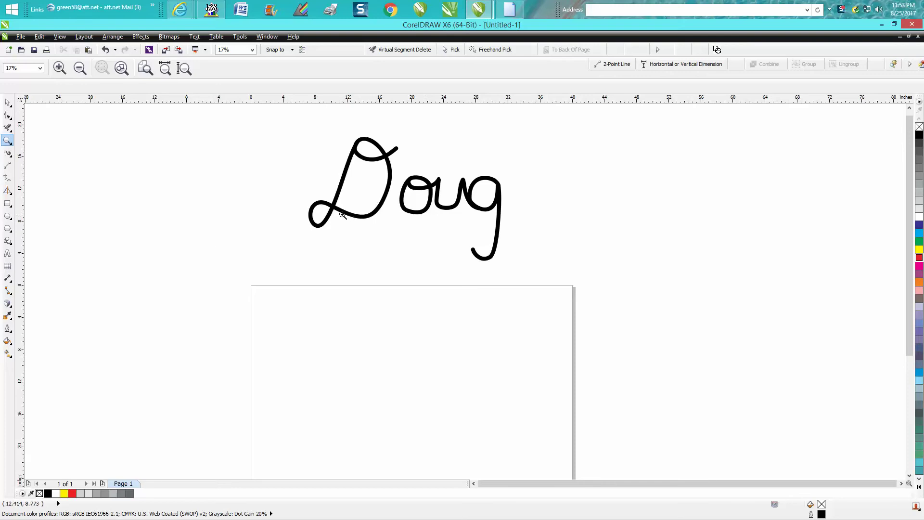
# Step: Draw a thick brush-stroke script D right of 'Doug' using an Artistic Media preset stroke
pyautogui.click(11, 156)
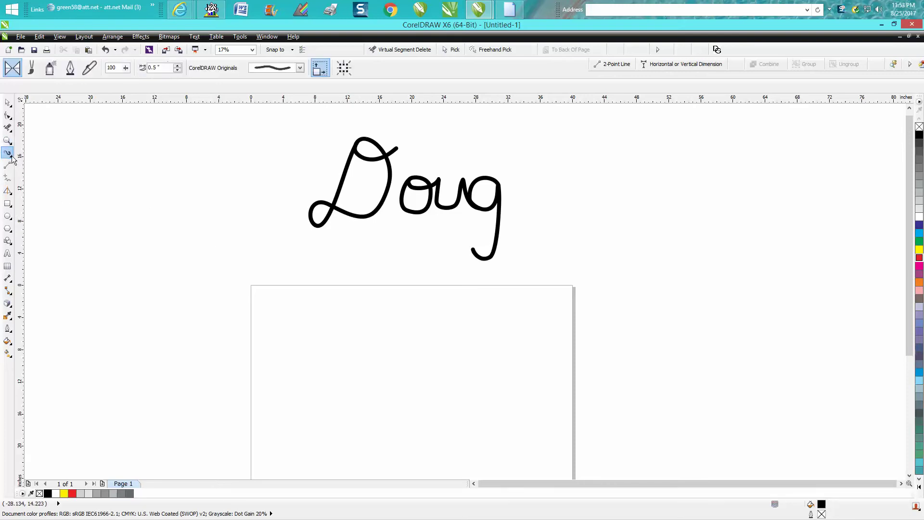
pyautogui.click(300, 68)
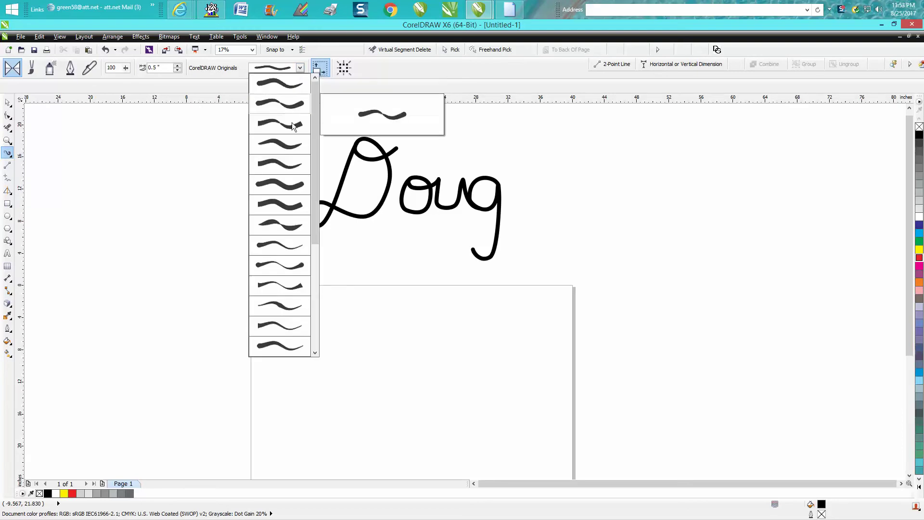
pyautogui.click(292, 185)
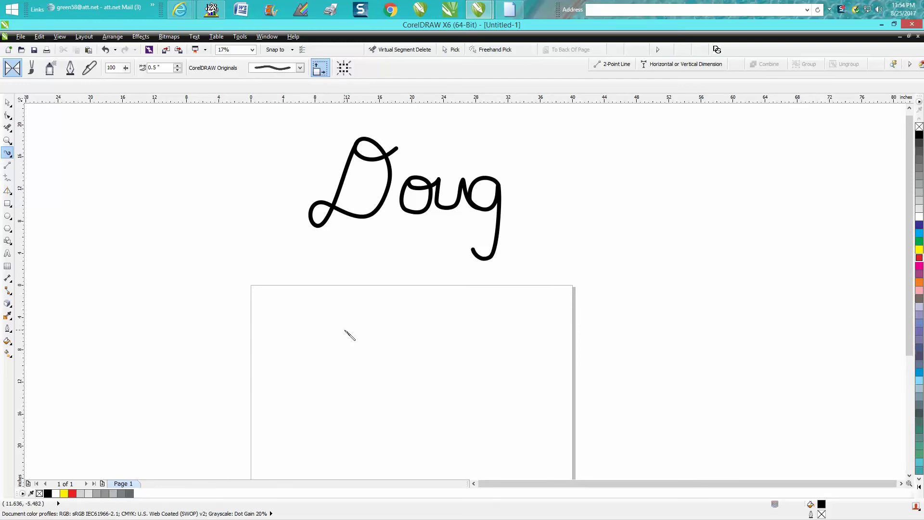
pyautogui.moveTo(648, 141)
pyautogui.mouseDown()
pyautogui.moveTo(625, 219)
pyautogui.moveTo(601, 225)
pyautogui.moveTo(600, 205)
pyautogui.moveTo(631, 216)
pyautogui.moveTo(683, 203)
pyautogui.moveTo(682, 154)
pyautogui.moveTo(656, 129)
pyautogui.moveTo(645, 149)
pyautogui.moveTo(654, 159)
pyautogui.moveTo(697, 146)
pyautogui.mouseUp()
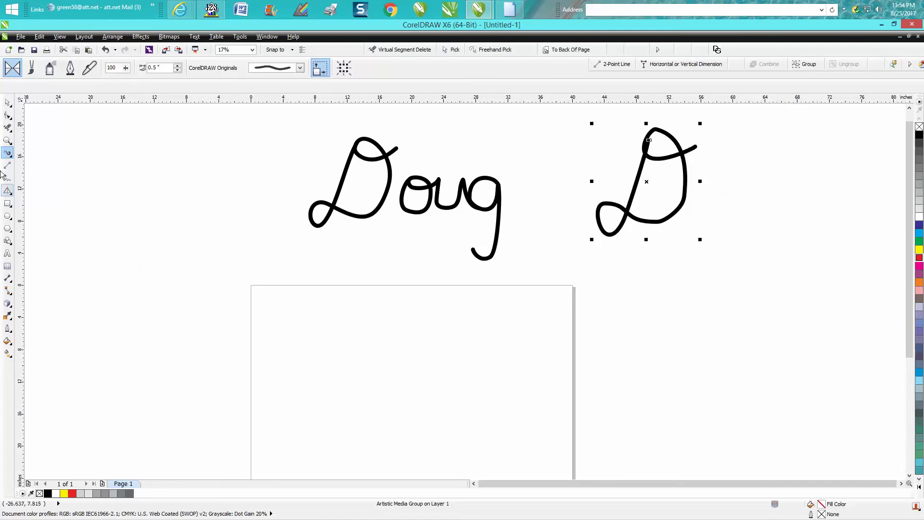
# Step: Zoom in on the new D, reshape its top-left loop and nudge the crossbar node down
pyautogui.click(7, 140)
pyautogui.moveTo(602, 120); pyautogui.dragTo(756, 255)
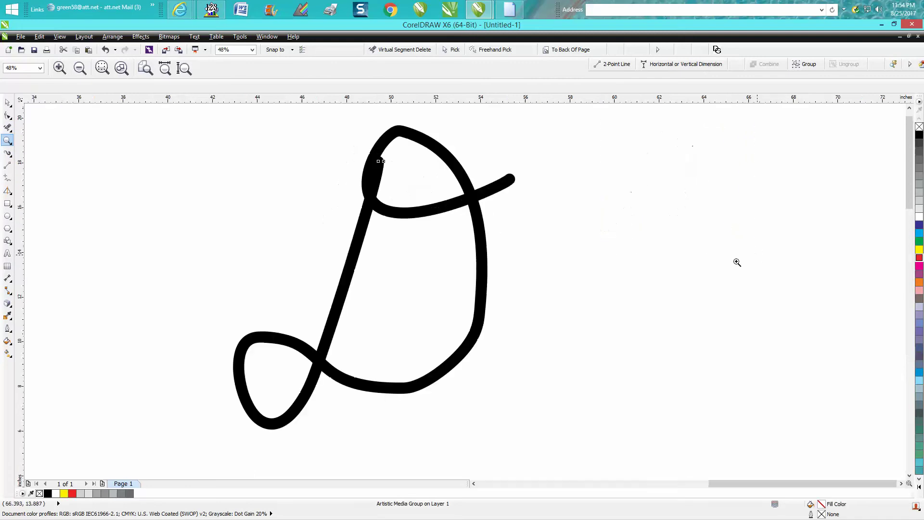
pyautogui.click(8, 116)
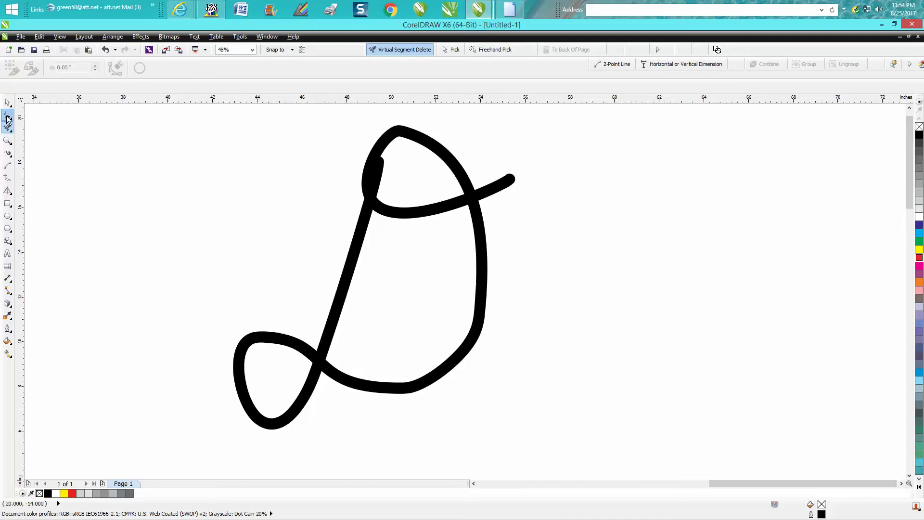
pyautogui.click(378, 174)
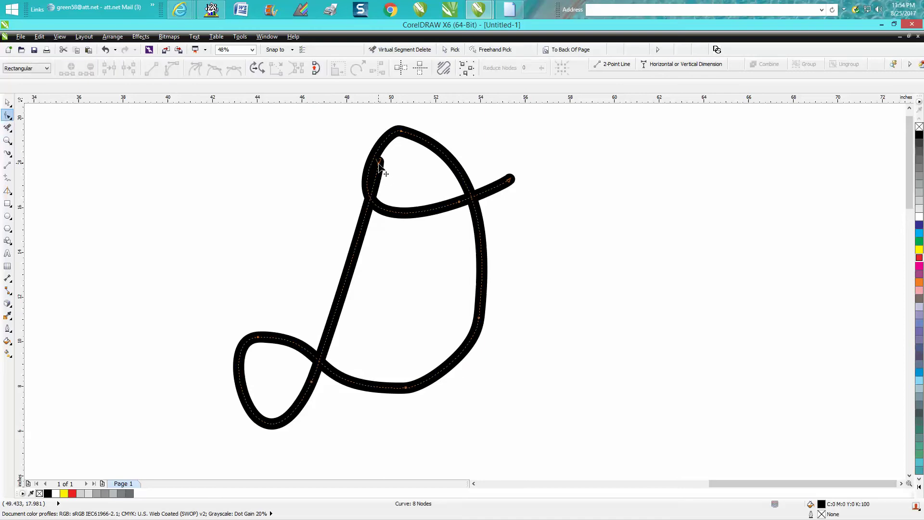
pyautogui.moveTo(376, 165)
pyautogui.mouseDown()
pyautogui.moveTo(372, 179)
pyautogui.moveTo(368, 172)
pyautogui.mouseUp()
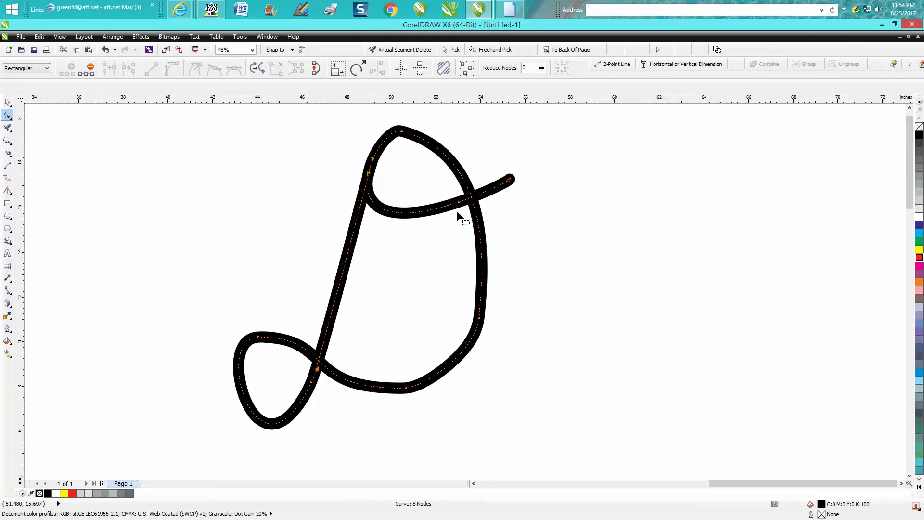
pyautogui.click(510, 181)
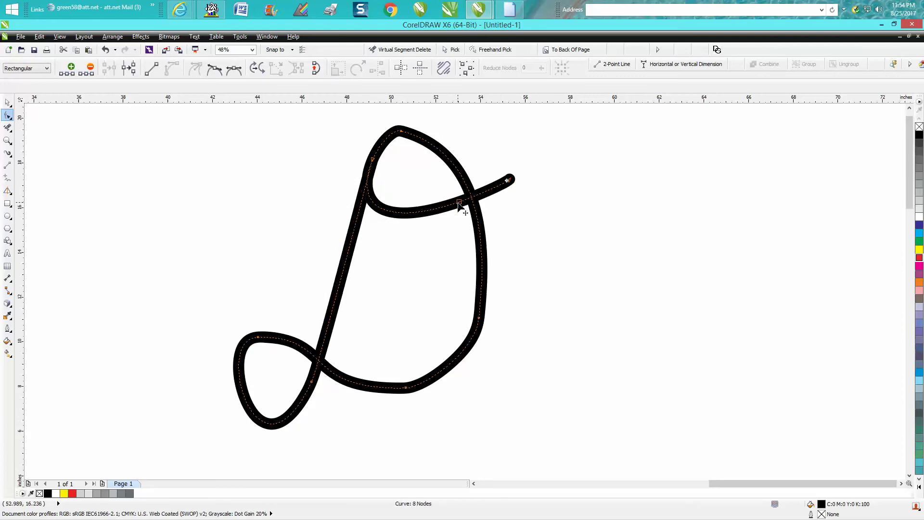
pyautogui.click(460, 202)
pyautogui.moveTo(459, 206); pyautogui.dragTo(460, 211)
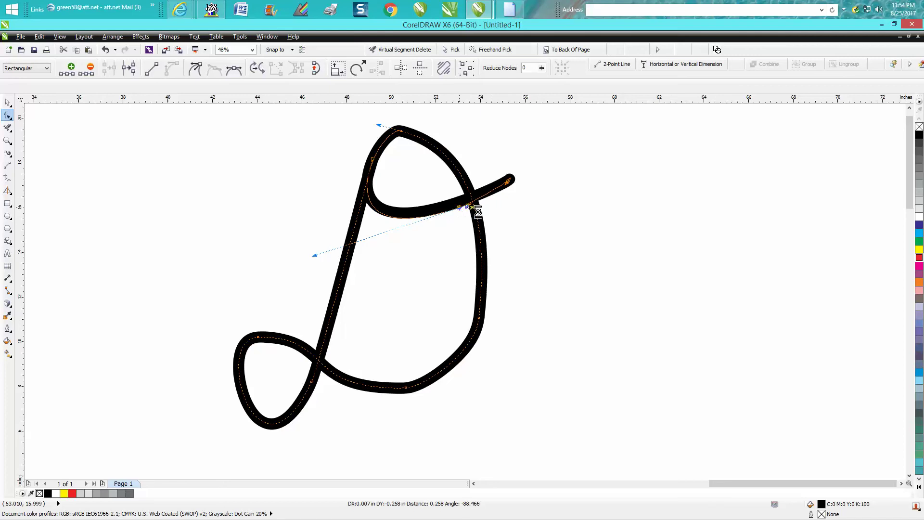
# Step: Delete the node on the D's right side, leaving 7 nodes, then deselect the D
pyautogui.click(480, 318)
pyautogui.press('Delete')
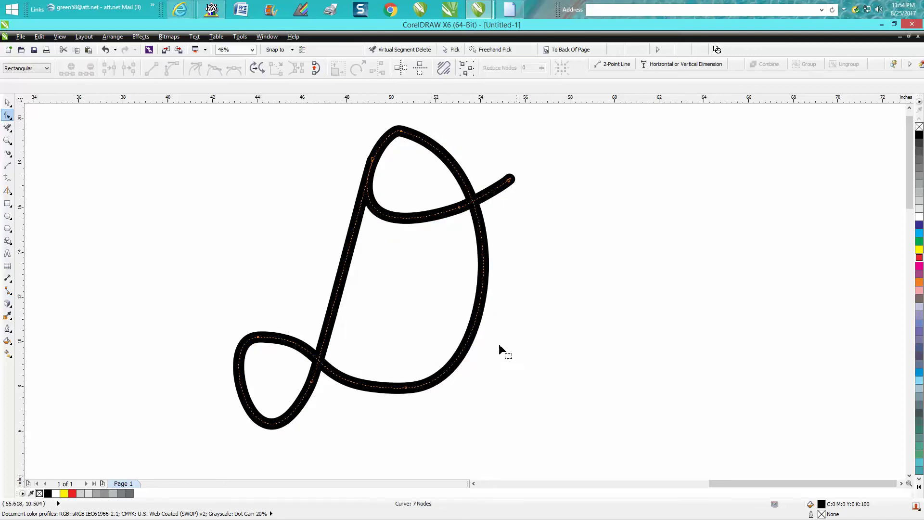
pyautogui.click(258, 338)
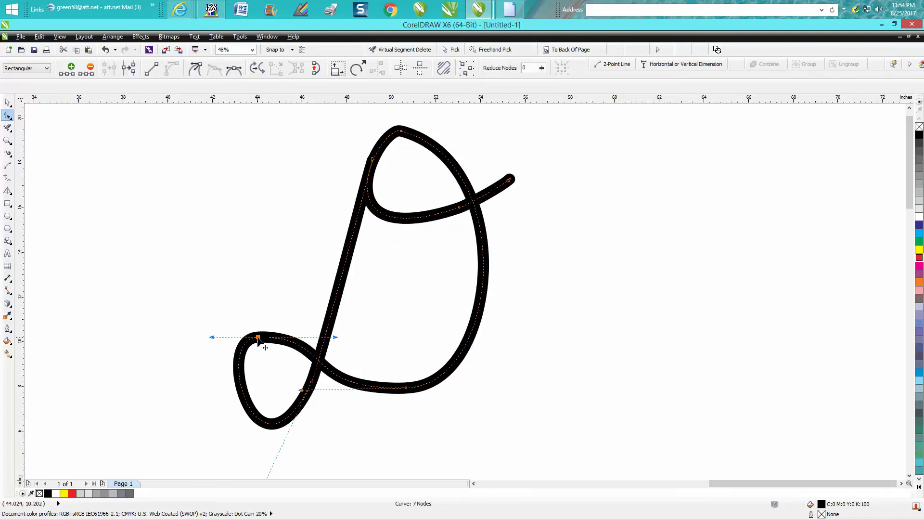
pyautogui.scroll(-2, 527, 389)
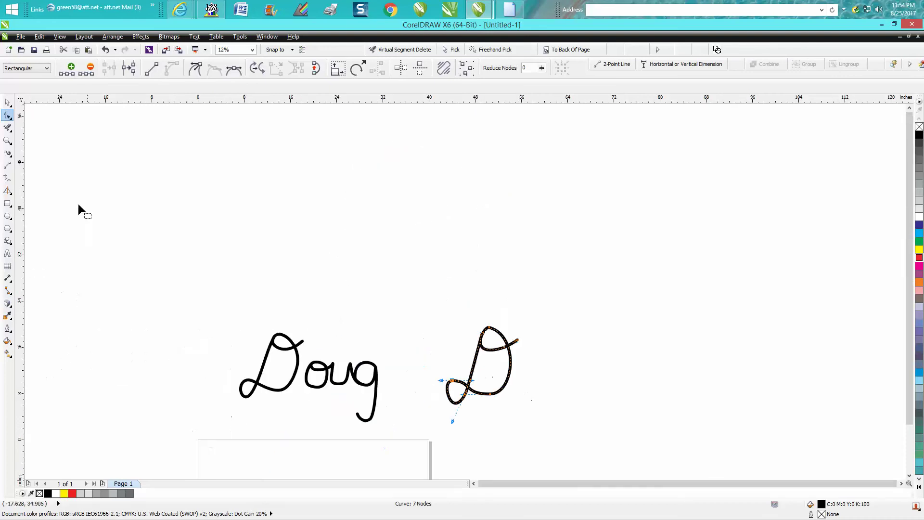
pyautogui.click(7, 140)
pyautogui.moveTo(423, 310); pyautogui.dragTo(575, 430)
pyautogui.click(7, 103)
pyautogui.click(196, 159)
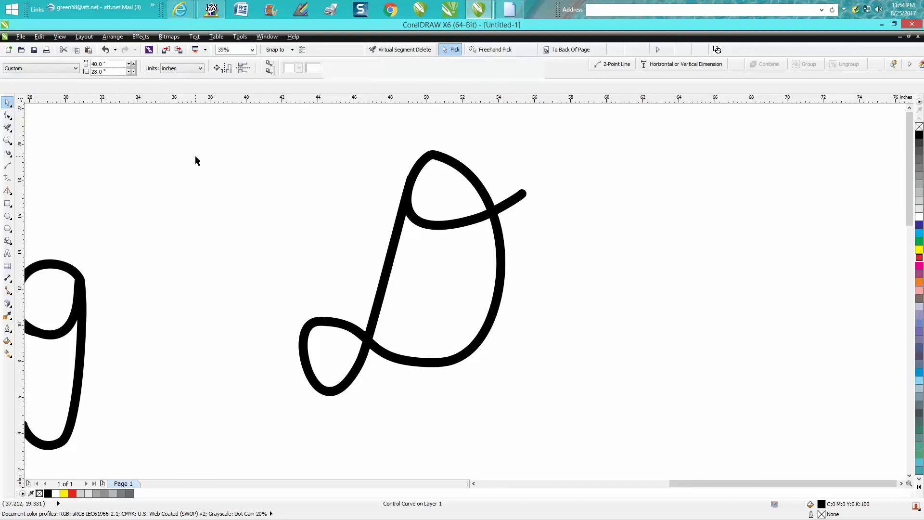
# Step: With Smart Drawing, draw a second script D on the right and a circle upper-left of the first D
pyautogui.click(11, 194)
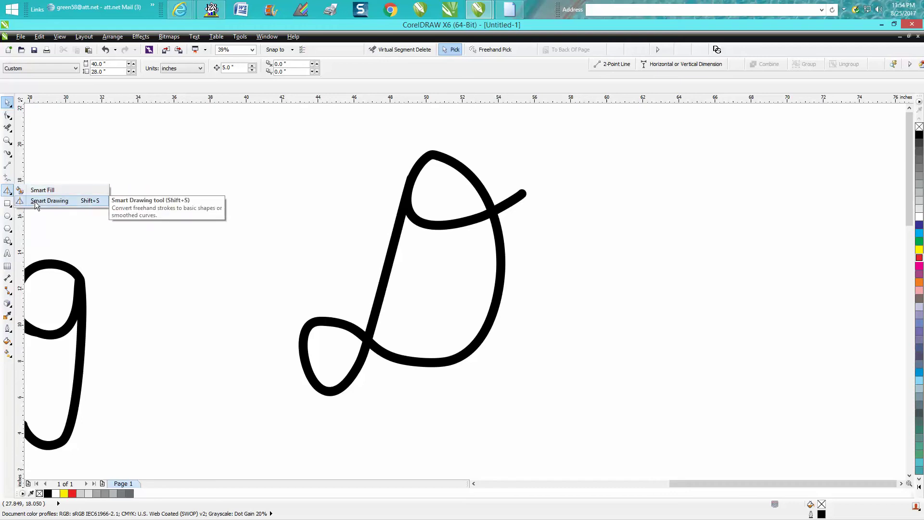
pyautogui.click(35, 201)
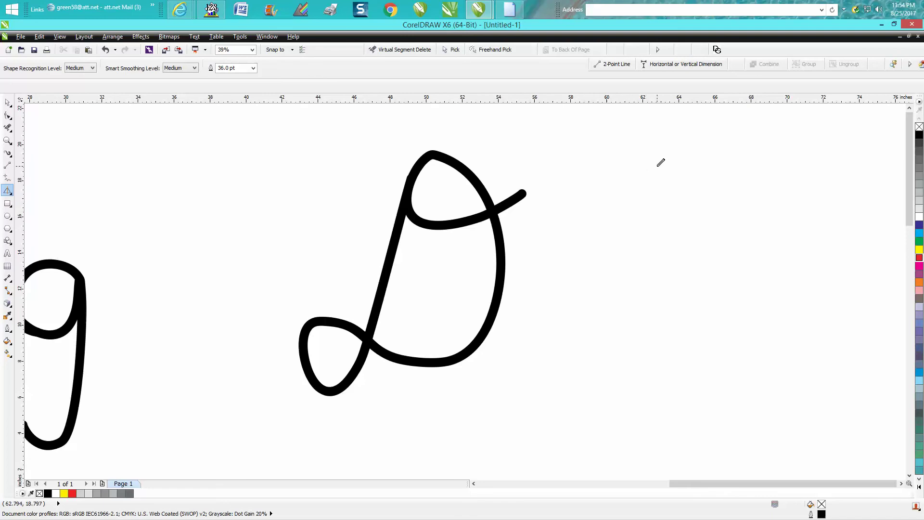
pyautogui.moveTo(657, 166)
pyautogui.mouseDown()
pyautogui.moveTo(610, 352)
pyautogui.moveTo(567, 376)
pyautogui.moveTo(570, 336)
pyautogui.moveTo(598, 316)
pyautogui.moveTo(714, 353)
pyautogui.moveTo(751, 339)
pyautogui.moveTo(760, 250)
pyautogui.moveTo(725, 200)
pyautogui.moveTo(672, 168)
pyautogui.moveTo(650, 201)
pyautogui.moveTo(698, 201)
pyautogui.moveTo(751, 179)
pyautogui.mouseUp()
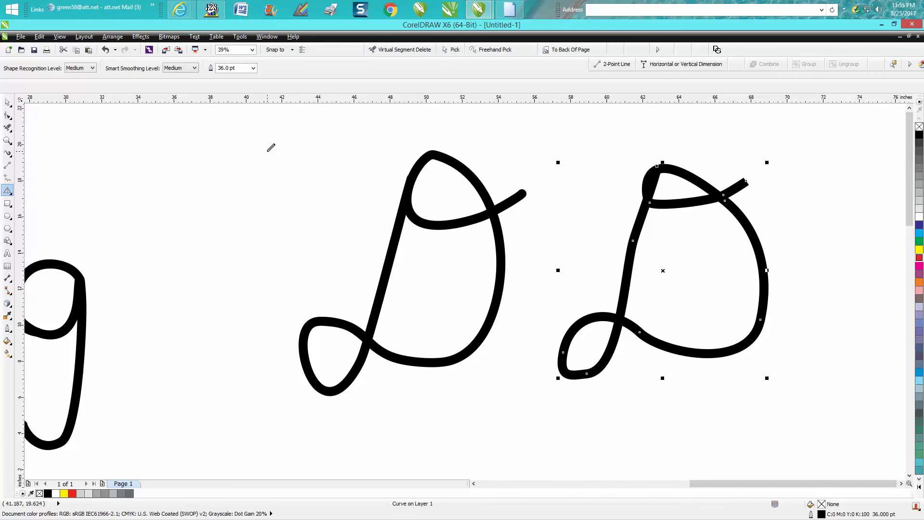
pyautogui.moveTo(246, 143)
pyautogui.mouseDown()
pyautogui.moveTo(214, 145)
pyautogui.moveTo(183, 185)
pyautogui.moveTo(191, 213)
pyautogui.moveTo(217, 234)
pyautogui.moveTo(251, 238)
pyautogui.moveTo(293, 211)
pyautogui.moveTo(286, 168)
pyautogui.moveTo(244, 141)
pyautogui.mouseUp()
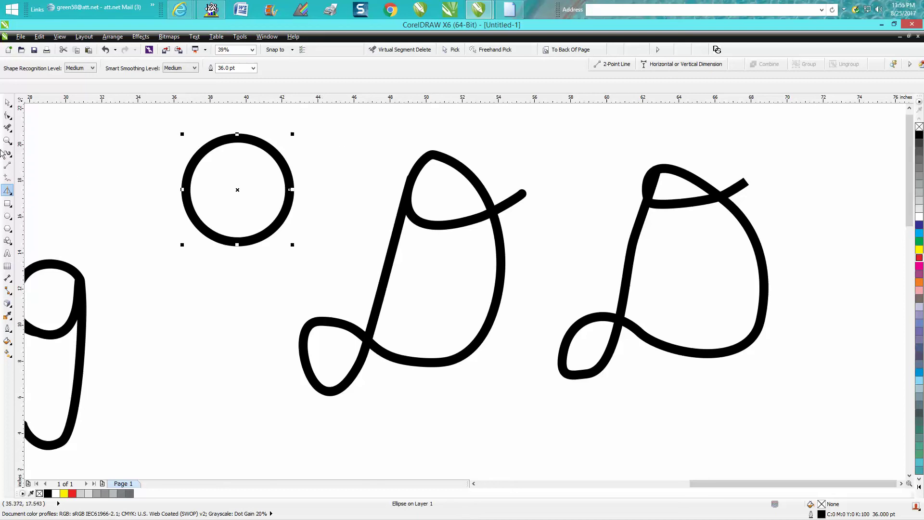
# Step: Reshape the rightmost D's top loop by bending its curve segment and moving the top node
pyautogui.click(7, 116)
pyautogui.click(676, 203)
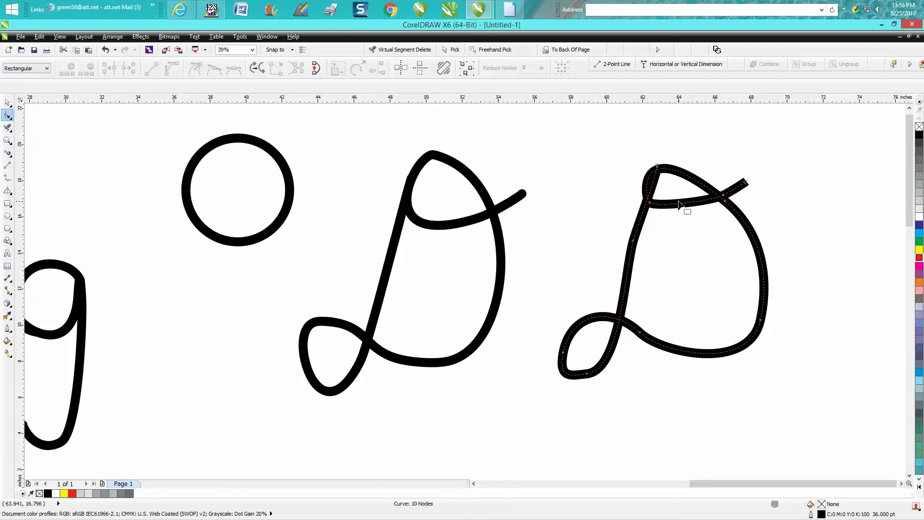
pyautogui.click(7, 141)
pyautogui.moveTo(637, 167); pyautogui.dragTo(810, 260)
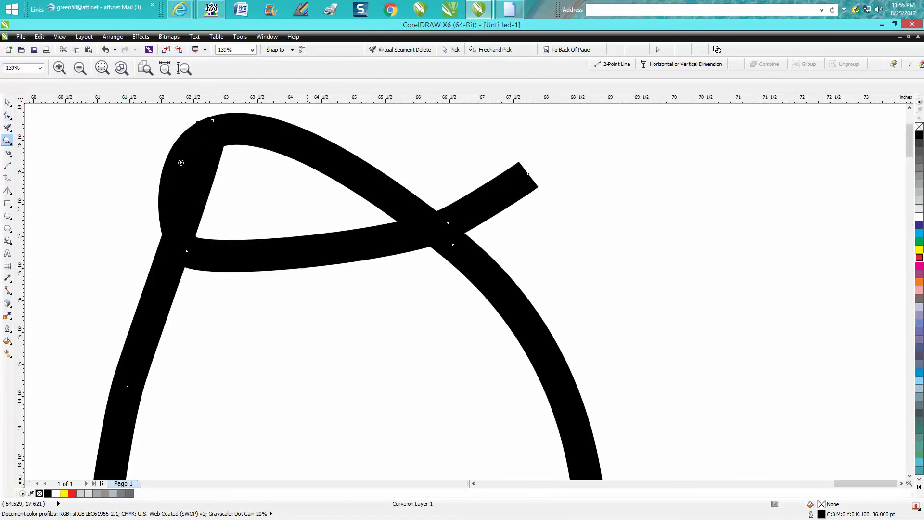
pyautogui.click(7, 116)
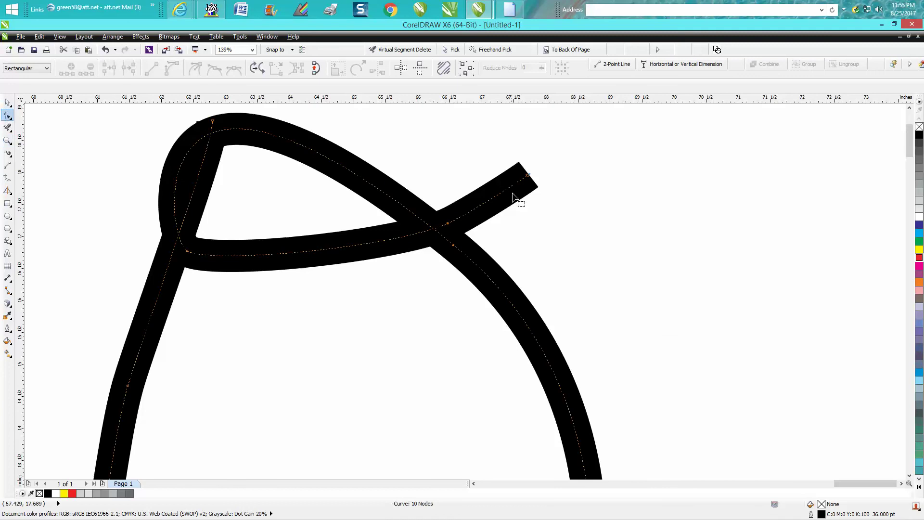
pyautogui.moveTo(186, 254); pyautogui.dragTo(199, 275)
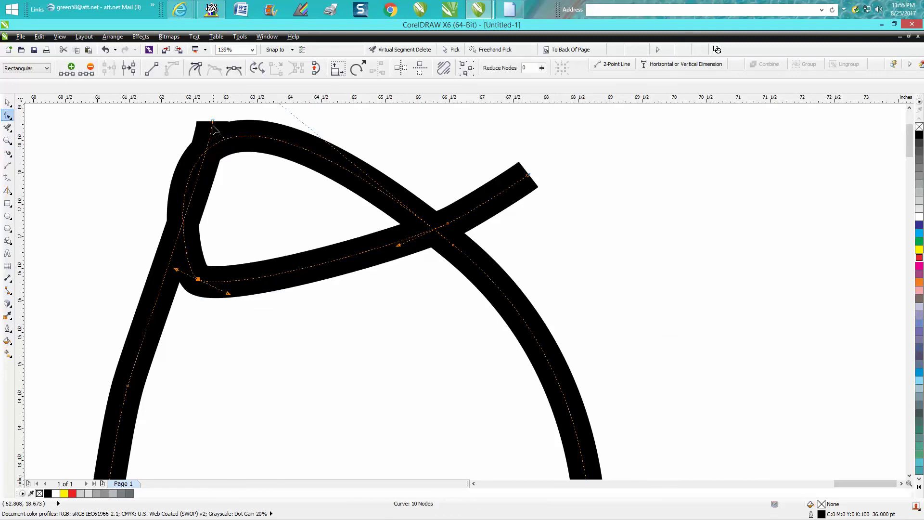
pyautogui.click(216, 143)
pyautogui.moveTo(217, 144)
pyautogui.mouseDown()
pyautogui.moveTo(221, 181)
pyautogui.moveTo(191, 159)
pyautogui.mouseUp()
pyautogui.scroll(-3, 398, 192)
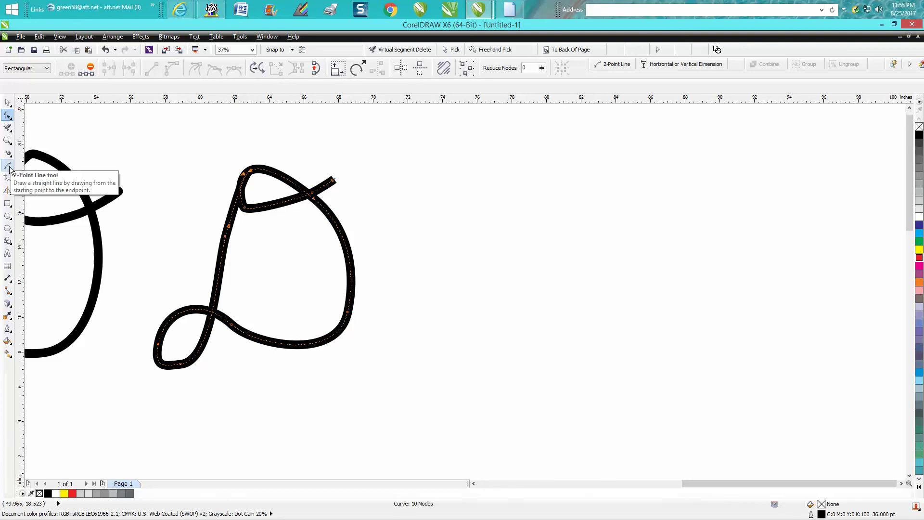
# Step: Set round line caps as the default outline for new graphic objects
pyautogui.press('space')
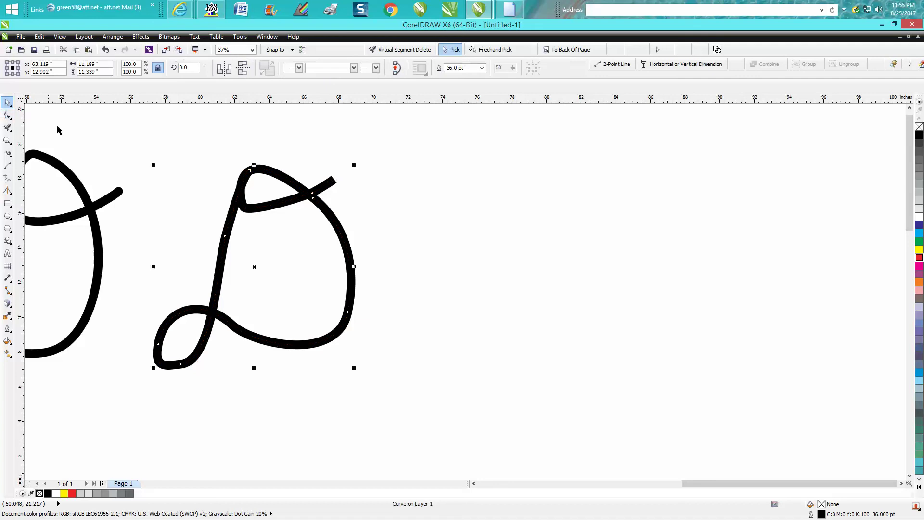
pyautogui.click(111, 149)
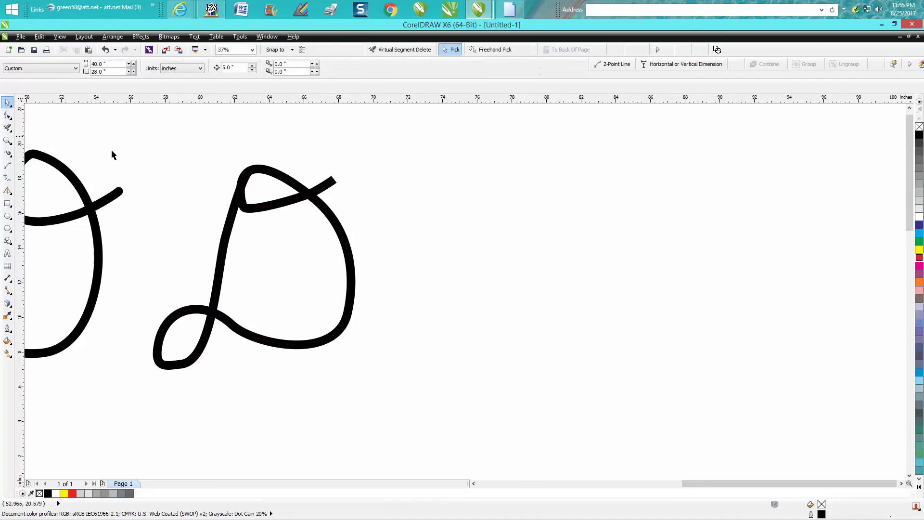
pyautogui.doubleClick(822, 514)
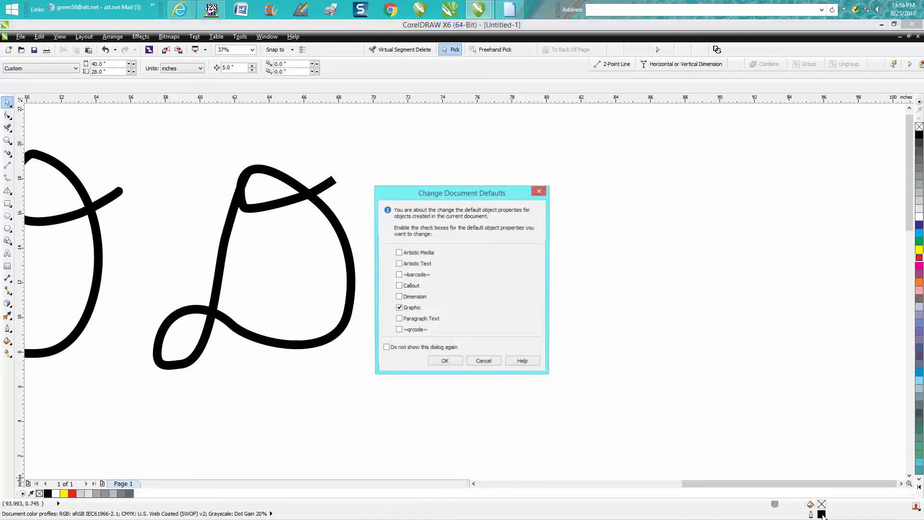
pyautogui.click(445, 362)
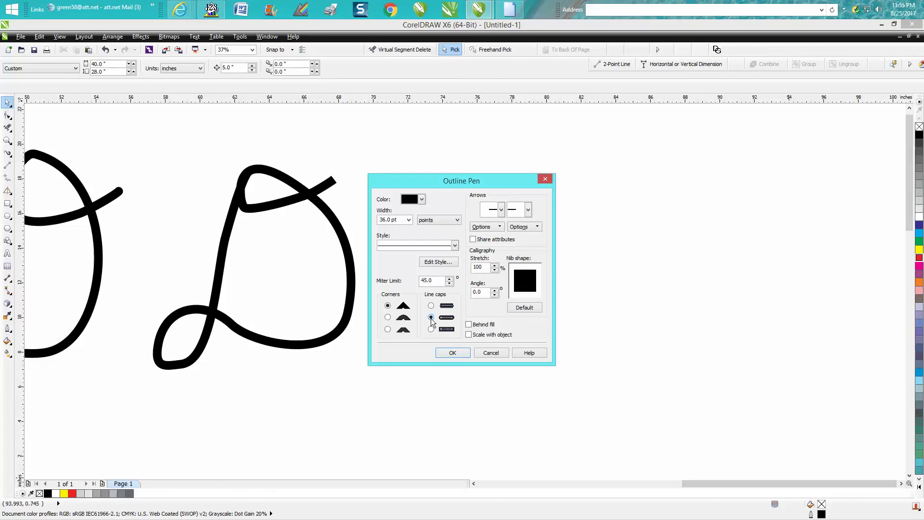
pyautogui.click(453, 353)
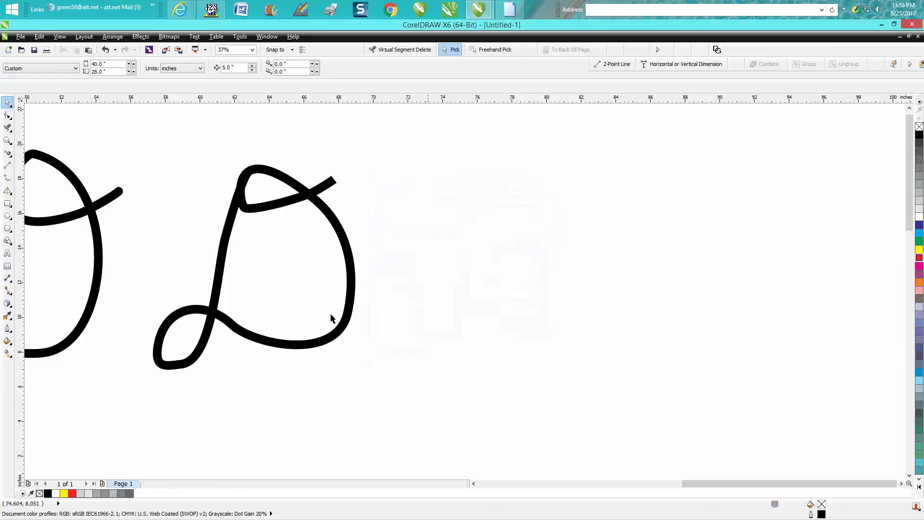
pyautogui.click(8, 192)
pyautogui.moveTo(475, 193)
pyautogui.mouseDown()
pyautogui.moveTo(436, 288)
pyautogui.moveTo(399, 323)
pyautogui.moveTo(388, 302)
pyautogui.moveTo(407, 272)
pyautogui.moveTo(439, 291)
pyautogui.moveTo(511, 300)
pyautogui.moveTo(545, 253)
pyautogui.moveTo(533, 195)
pyautogui.moveTo(480, 174)
pyautogui.moveTo(489, 203)
pyautogui.moveTo(548, 176)
pyautogui.mouseUp()
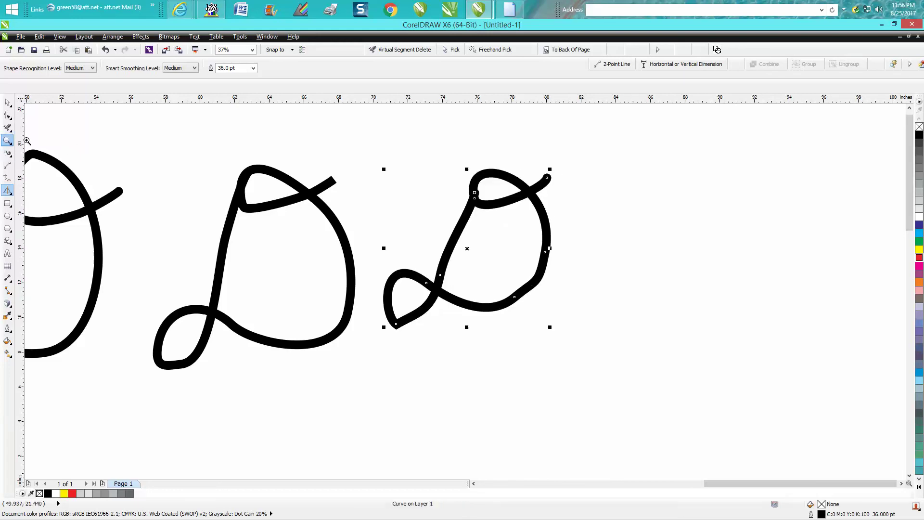
pyautogui.click(7, 140)
pyautogui.moveTo(533, 165); pyautogui.dragTo(599, 201)
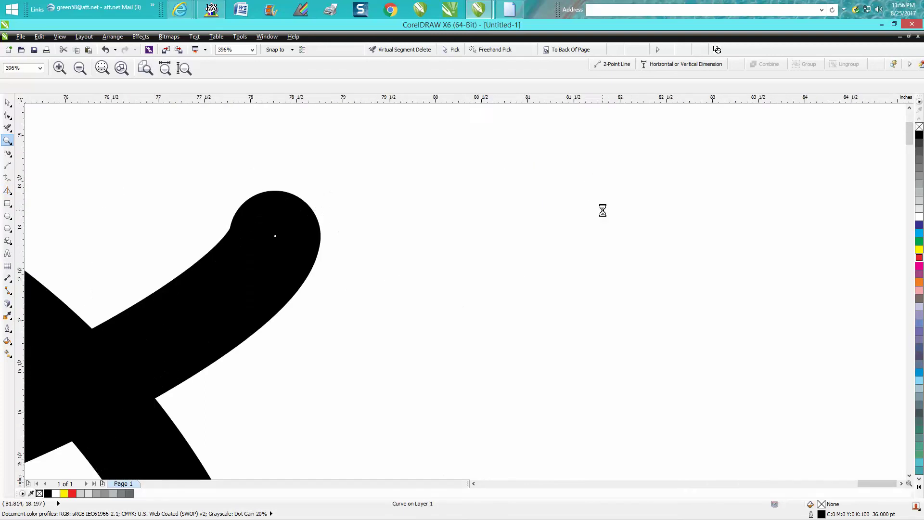
pyautogui.rightClick(602, 208)
pyautogui.rightClick(605, 216)
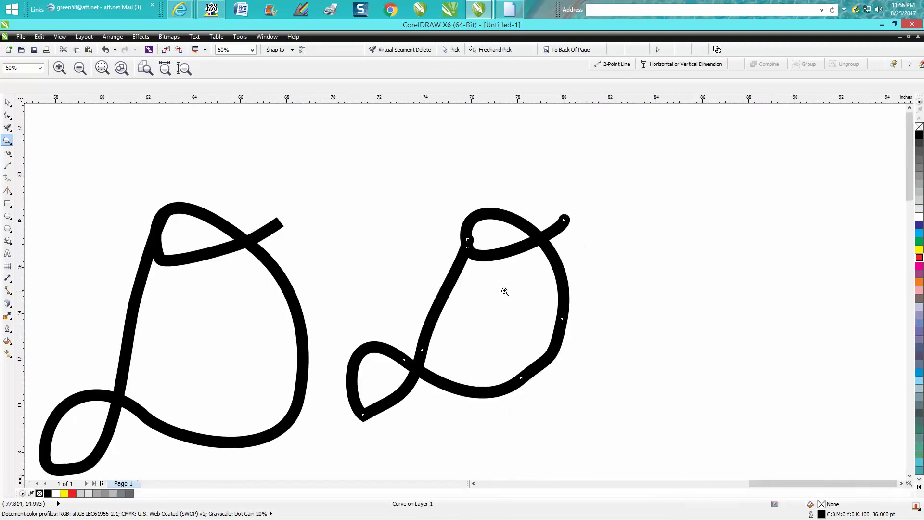
pyautogui.click(7, 102)
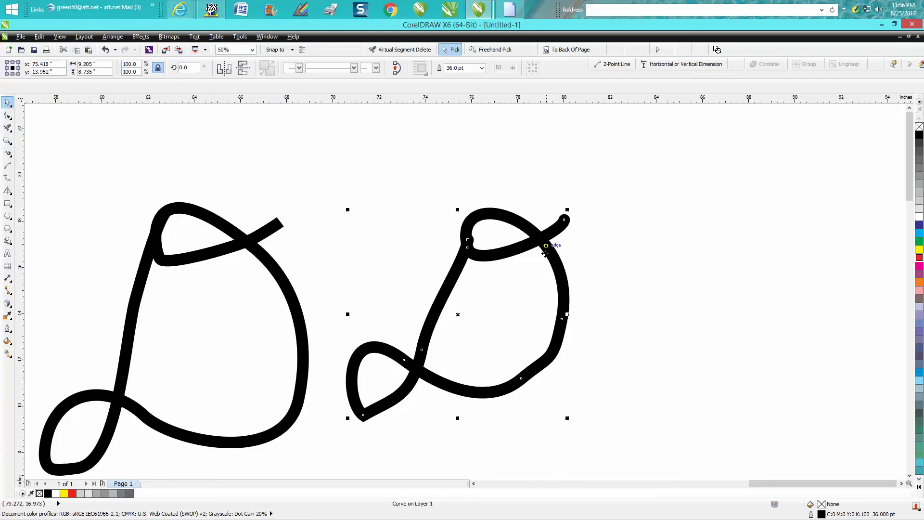
pyautogui.press('Delete')
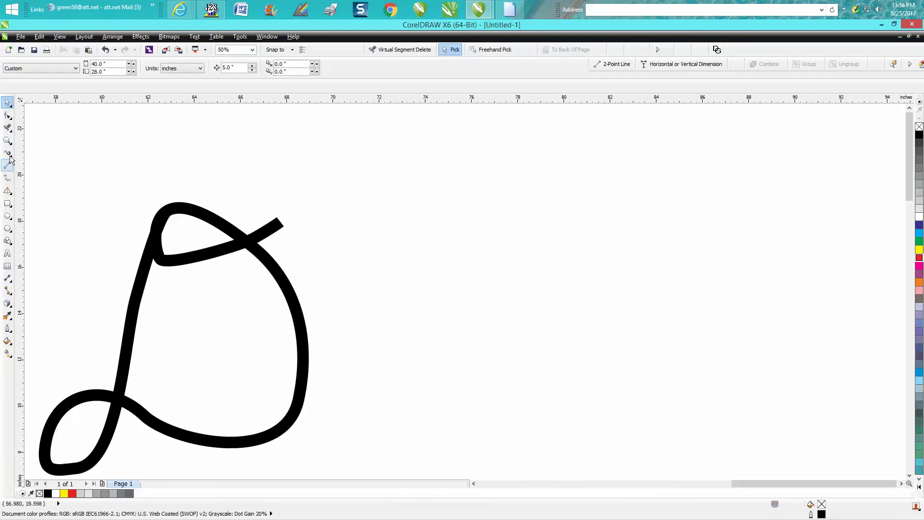
pyautogui.rightClick(360, 231)
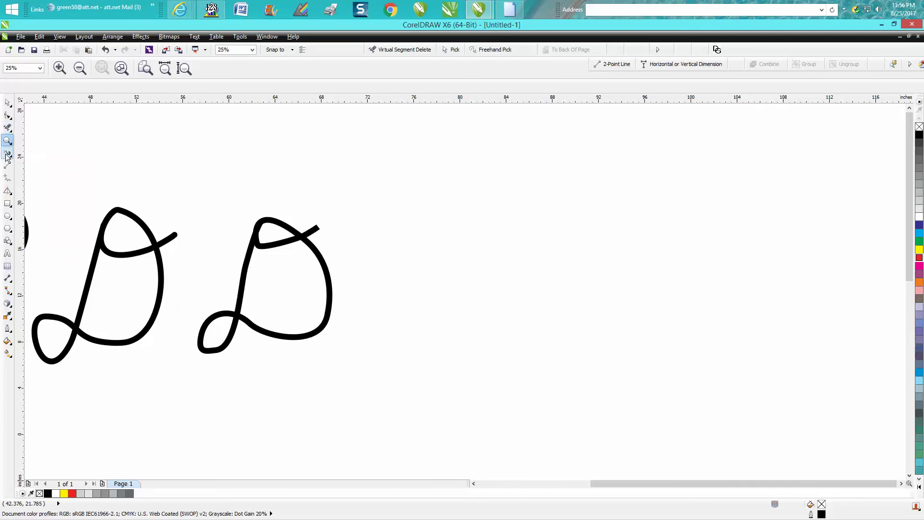
# Step: Draw a third round-capped script D right of the others, then select the 'oug' handwriting
pyautogui.click(7, 191)
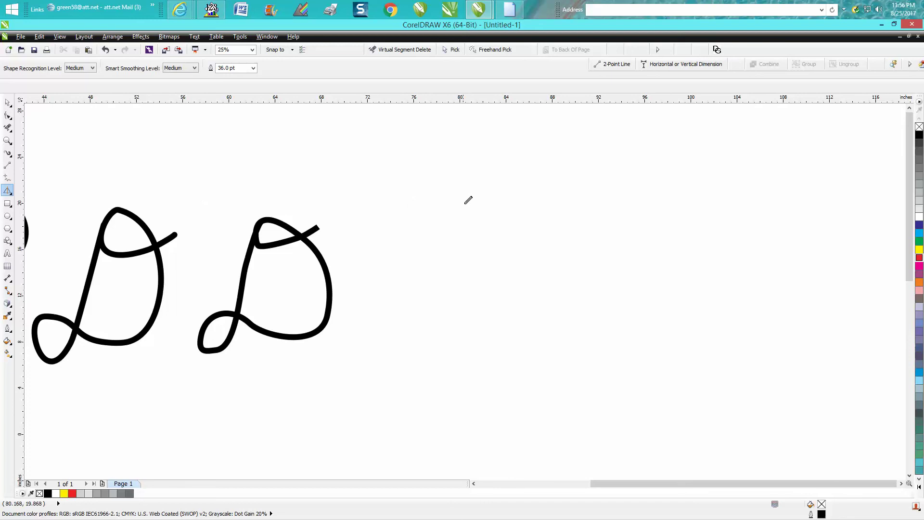
pyautogui.moveTo(488, 196)
pyautogui.mouseDown()
pyautogui.moveTo(475, 243)
pyautogui.moveTo(422, 303)
pyautogui.moveTo(423, 261)
pyautogui.moveTo(554, 217)
pyautogui.moveTo(491, 179)
pyautogui.moveTo(541, 225)
pyautogui.mouseUp()
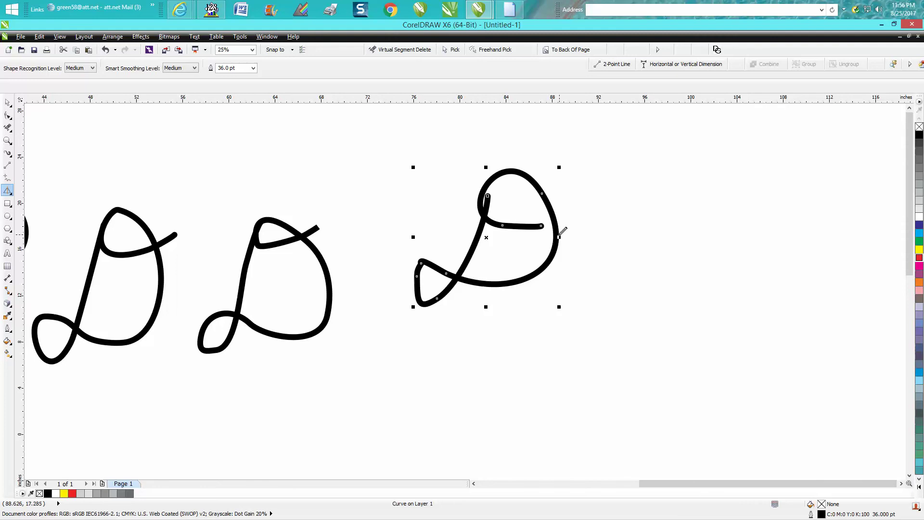
pyautogui.scroll(-2, 563, 230)
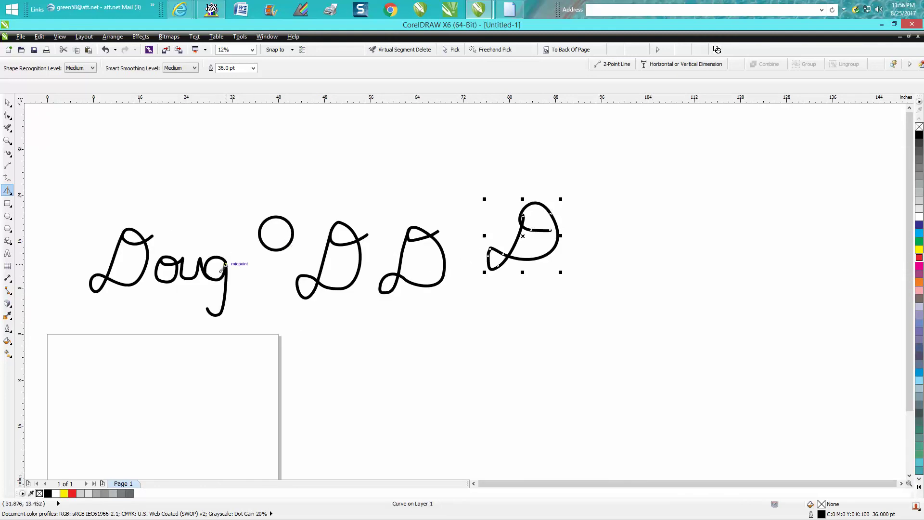
pyautogui.click(7, 103)
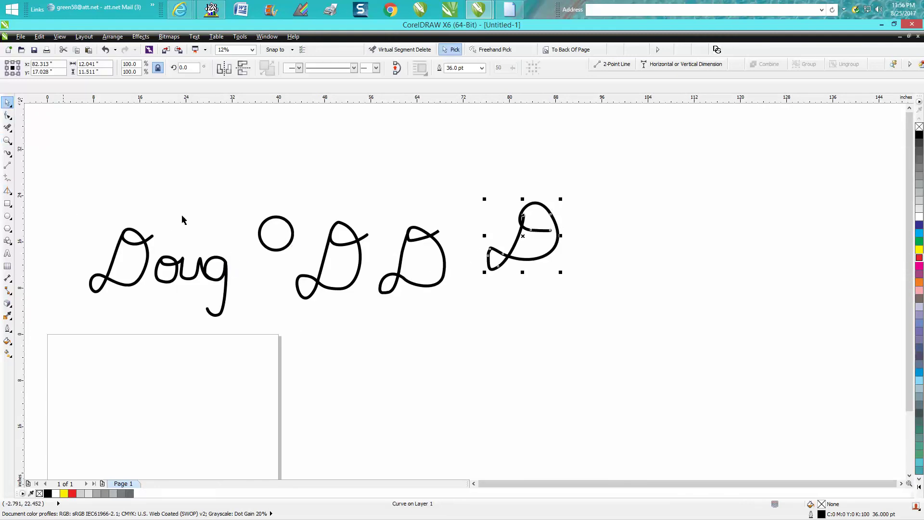
pyautogui.click(198, 267)
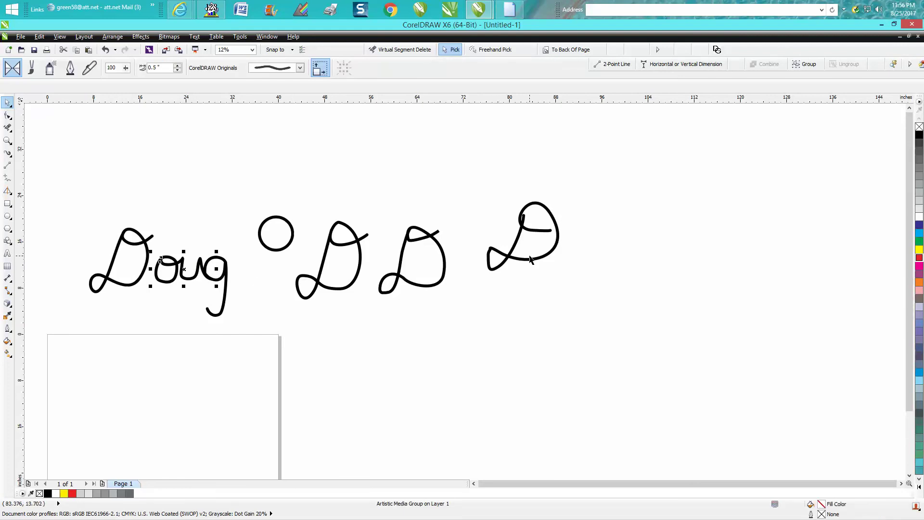
pyautogui.click(7, 190)
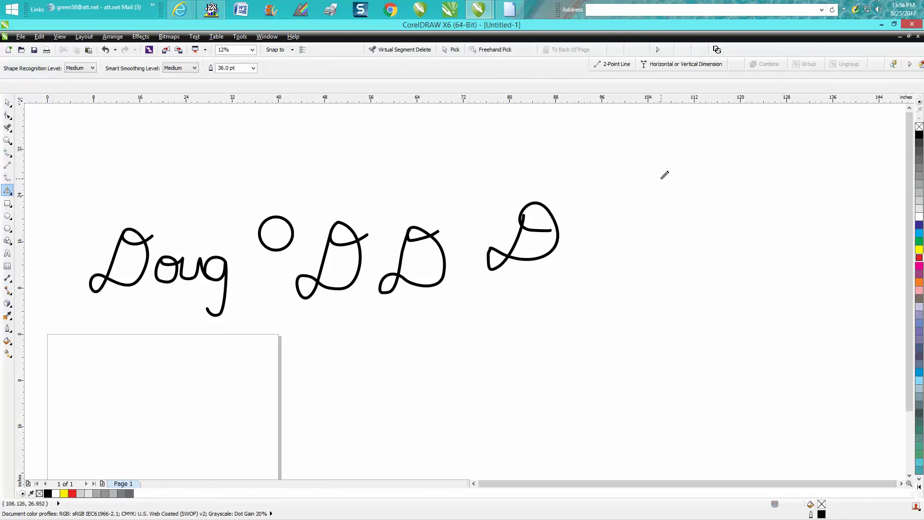
# Step: Sketch a square right of the D's and a triangle below it with Smart Drawing
pyautogui.moveTo(626, 179)
pyautogui.mouseDown()
pyautogui.moveTo(637, 253)
pyautogui.moveTo(710, 252)
pyautogui.moveTo(690, 172)
pyautogui.moveTo(625, 180)
pyautogui.mouseUp()
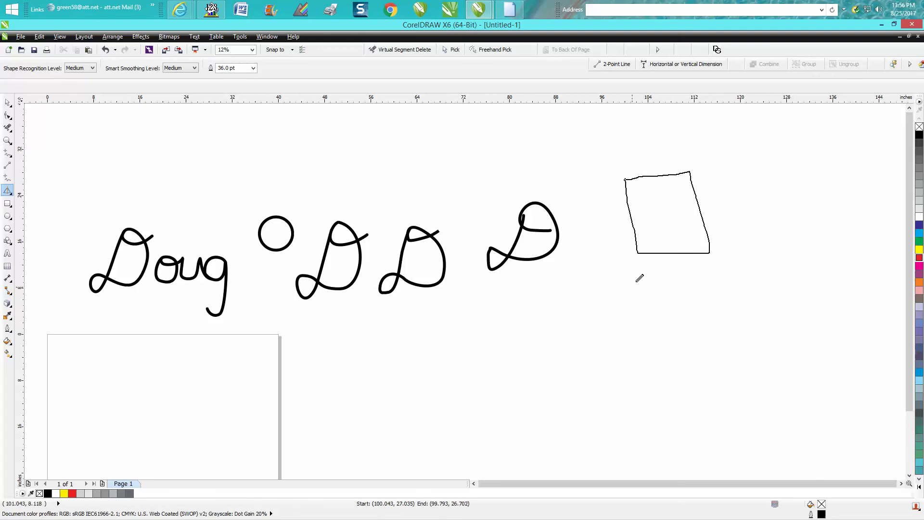
pyautogui.moveTo(642, 275)
pyautogui.mouseDown()
pyautogui.moveTo(600, 367)
pyautogui.moveTo(691, 357)
pyautogui.moveTo(694, 334)
pyautogui.moveTo(641, 273)
pyautogui.mouseUp()
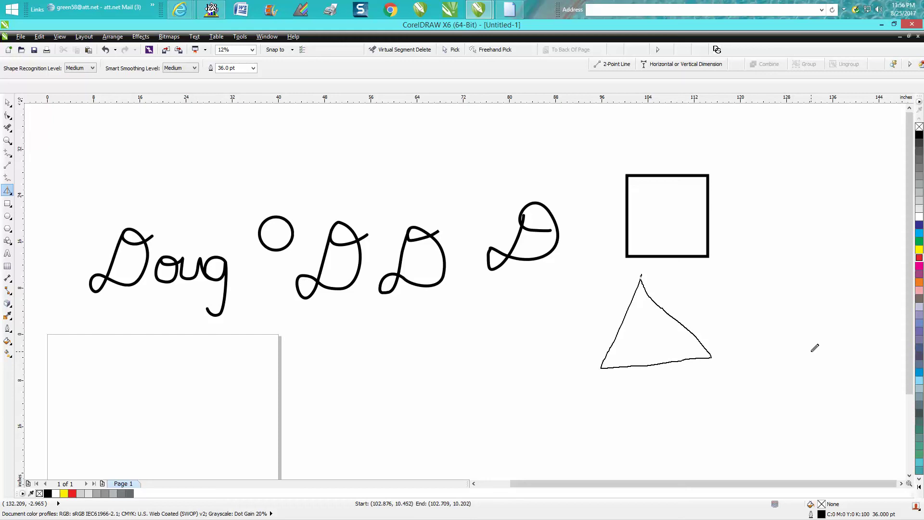